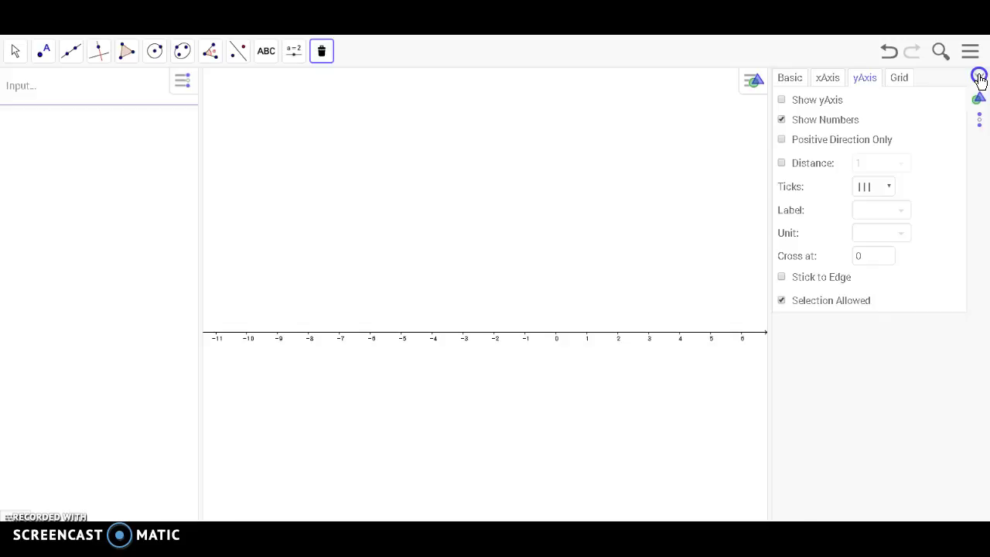
Step: Start a number slider named a in the upper graphics view, with minimum -10, maximum 10 and increment 1
{"action": "left_click", "coordinate": [979, 78]}
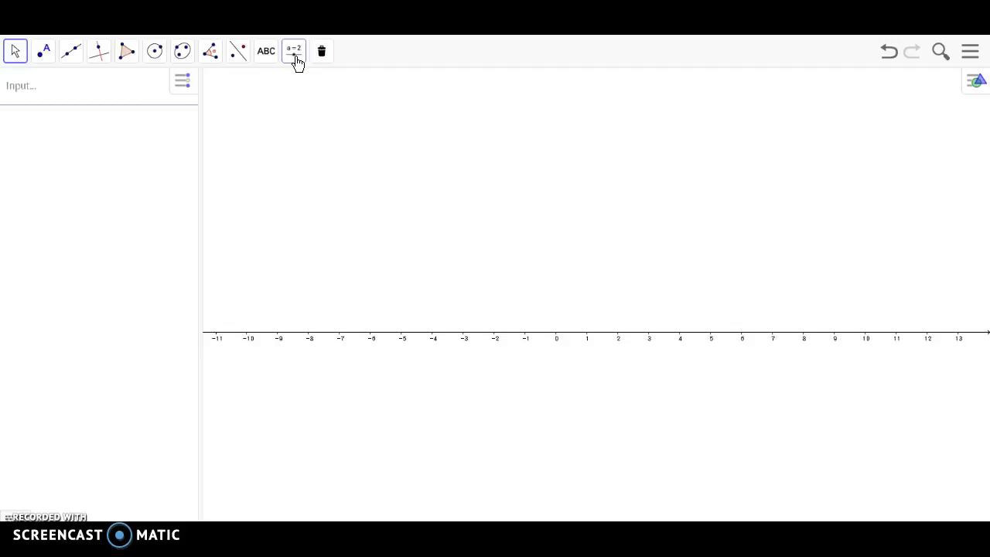
{"action": "left_click", "coordinate": [298, 62]}
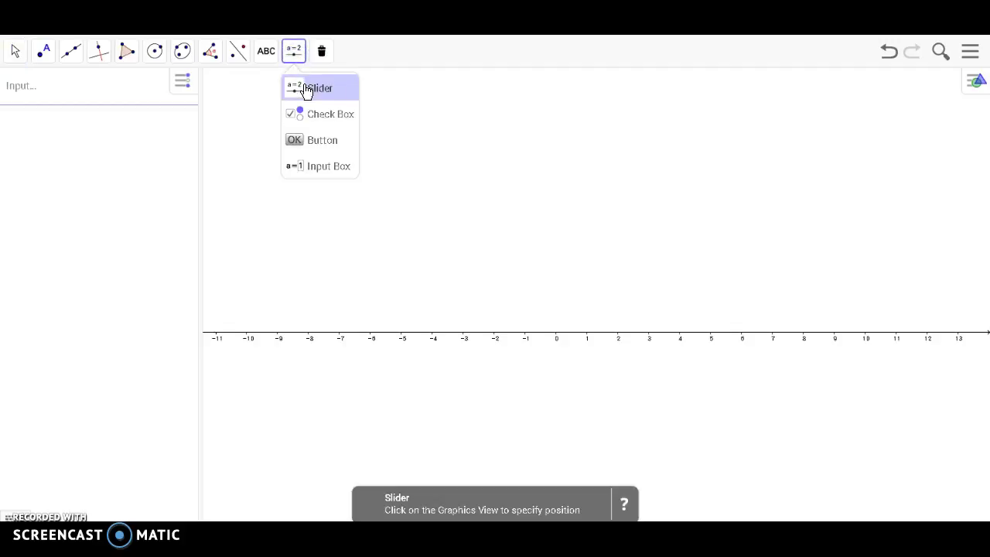
{"action": "left_click", "coordinate": [307, 90]}
{"action": "left_click", "coordinate": [477, 139]}
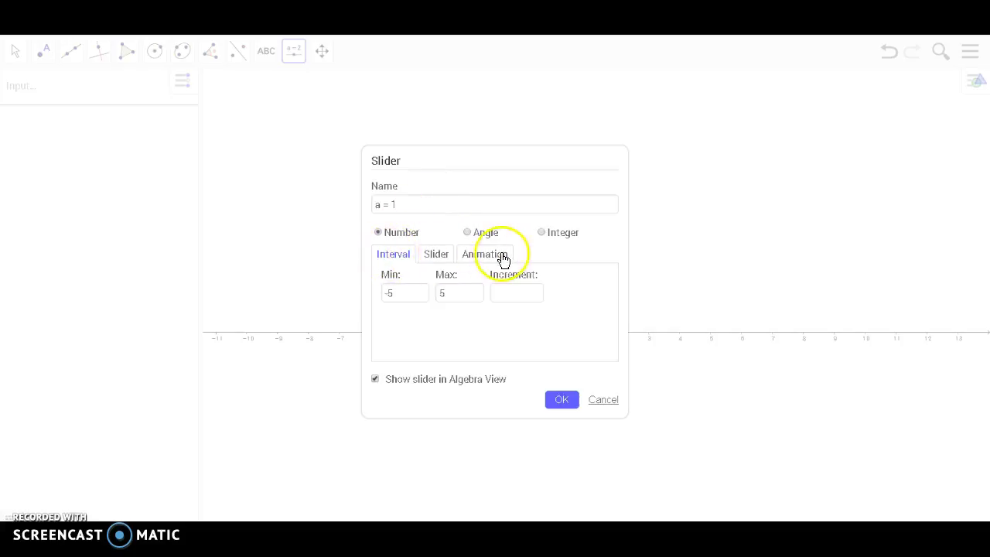
{"action": "left_click", "coordinate": [420, 290]}
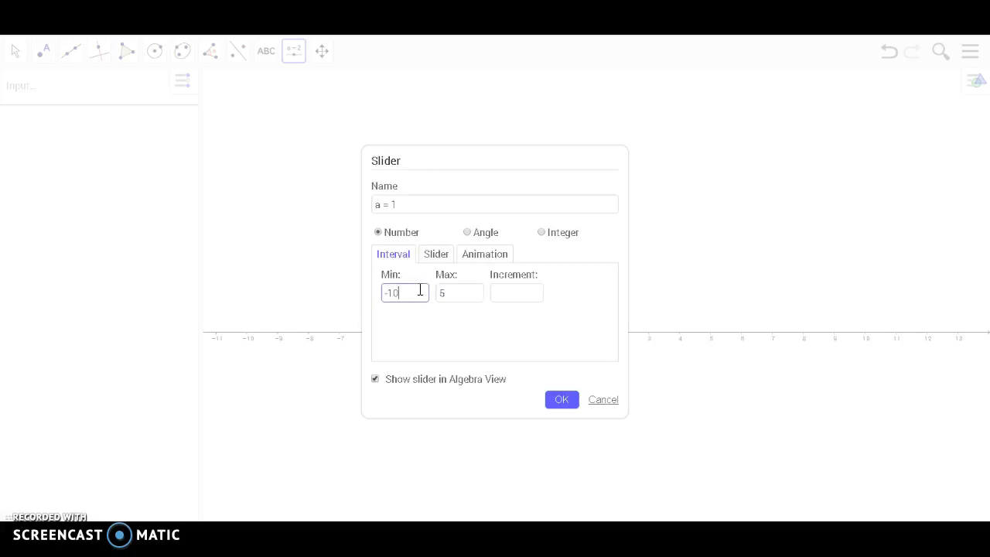
{"action": "left_click", "coordinate": [453, 292]}
{"action": "key", "text": "BackSpace"}
{"action": "type", "text": "10"}
{"action": "left_click", "coordinate": [503, 290]}
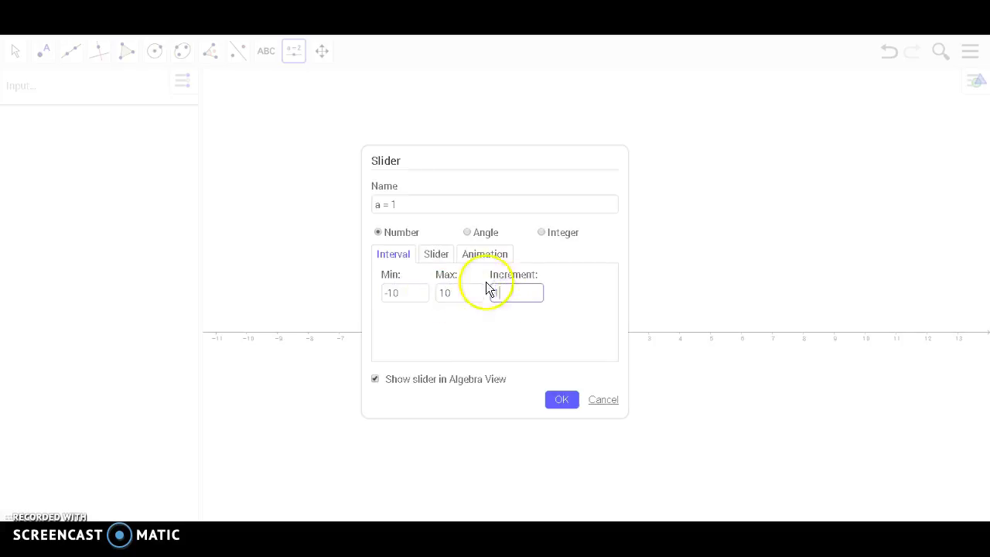
Step: Create the slider with horizontal orientation and move it to a = 0
{"action": "left_click", "coordinate": [435, 255]}
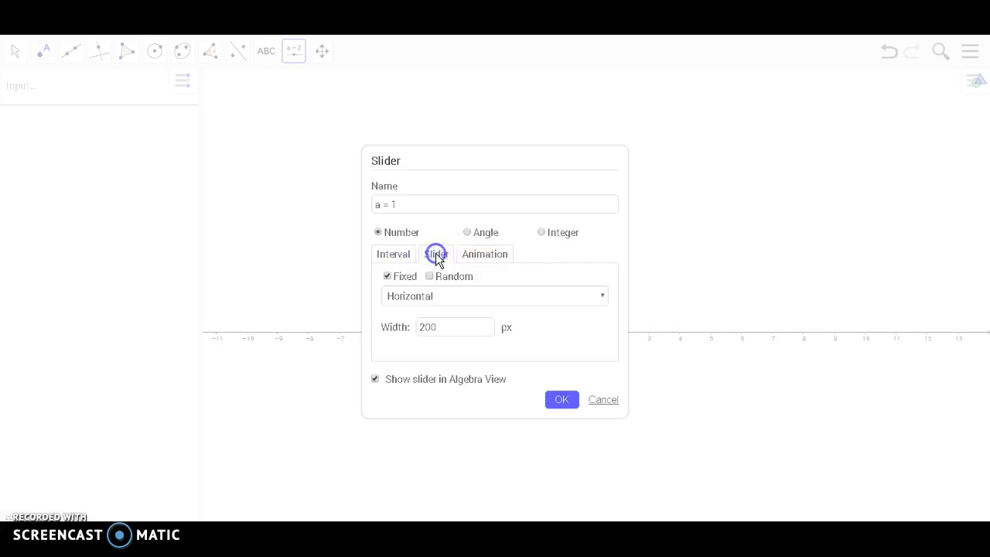
{"action": "left_click", "coordinate": [448, 296]}
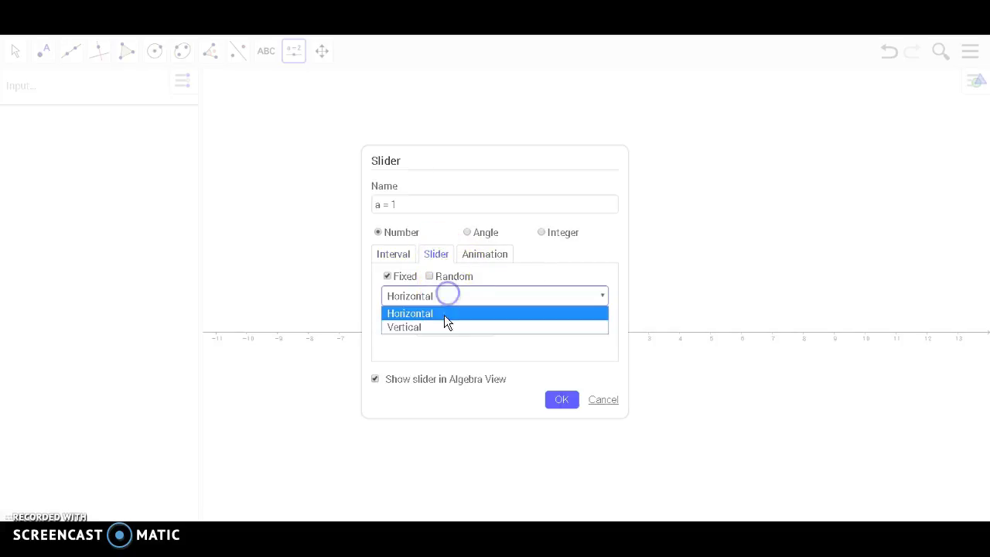
{"action": "left_click", "coordinate": [445, 312]}
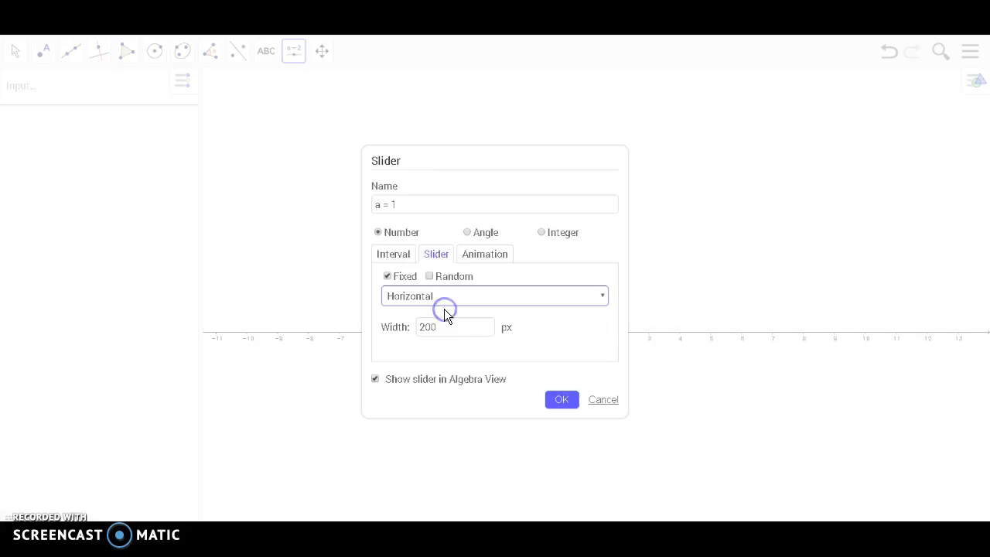
{"action": "left_click", "coordinate": [499, 254]}
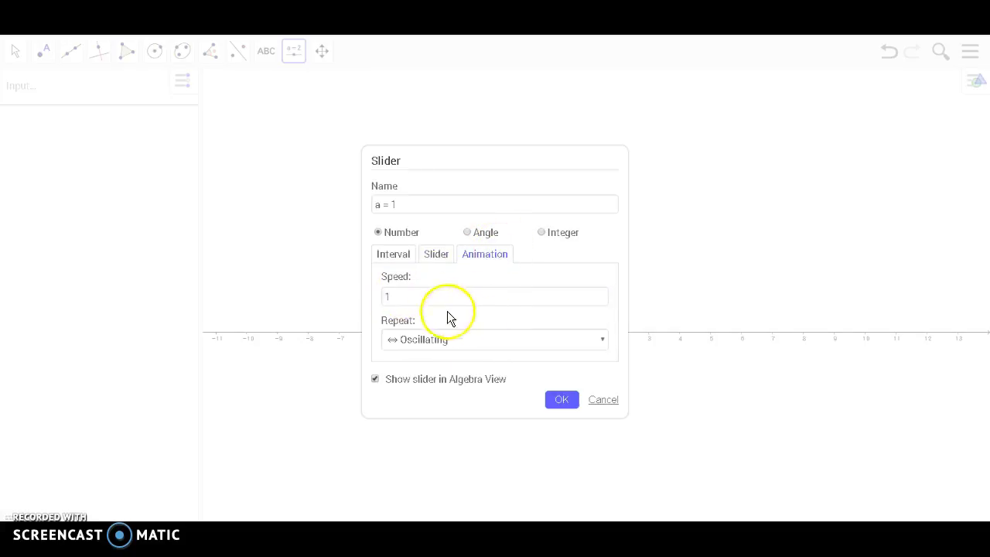
{"action": "left_click", "coordinate": [561, 399]}
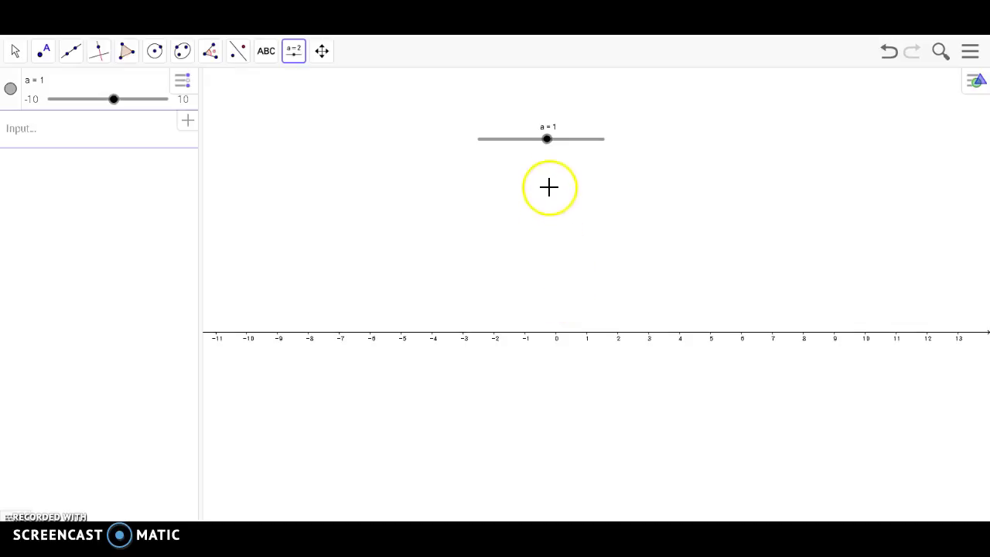
{"action": "left_click", "coordinate": [15, 50]}
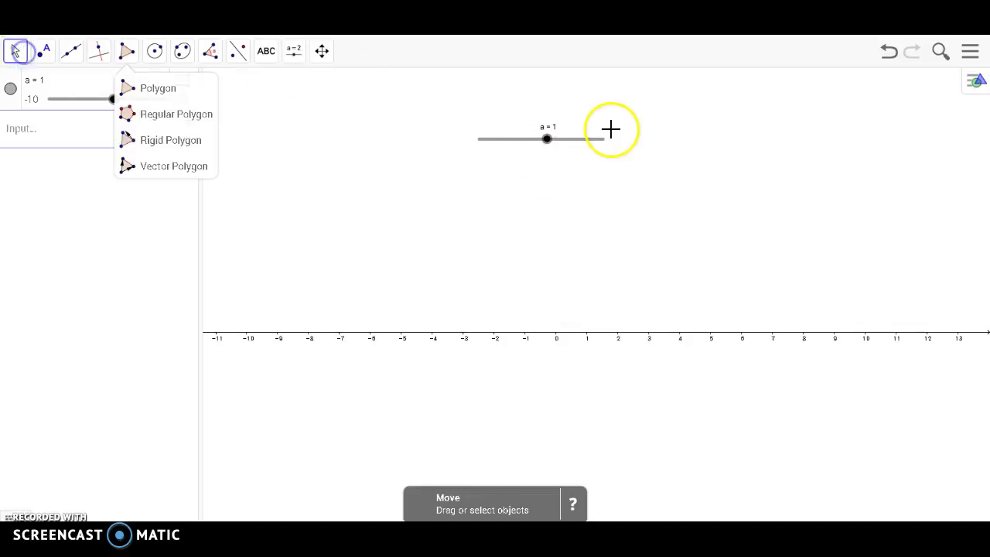
{"action": "mouse_move", "coordinate": [550, 140]}
{"action": "left_mouse_down"}
{"action": "mouse_move", "coordinate": [515, 143]}
{"action": "mouse_move", "coordinate": [595, 145]}
{"action": "mouse_move", "coordinate": [543, 153]}
{"action": "left_mouse_up"}
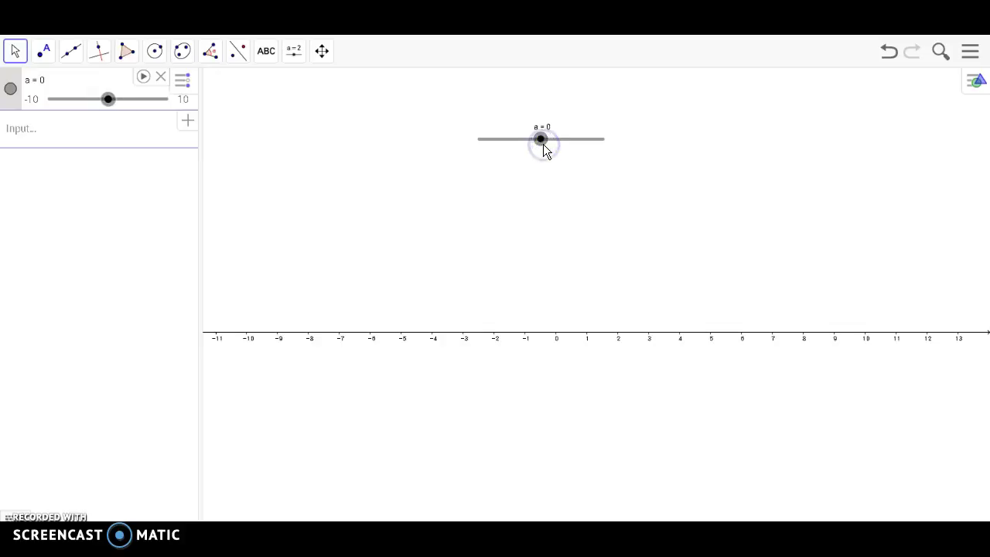
Step: Place a free point above the number line at about (-0.88, 2.14)
{"action": "left_click", "coordinate": [41, 56]}
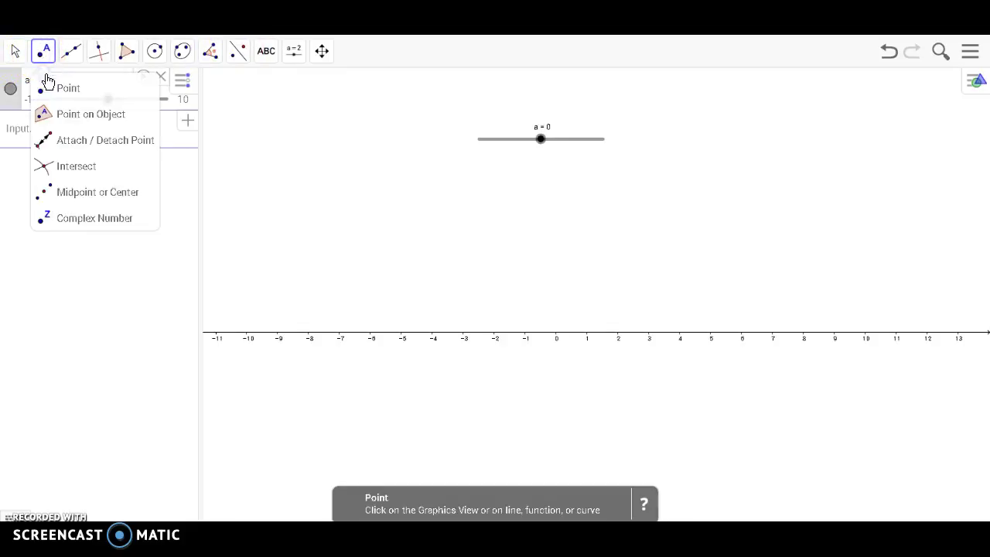
{"action": "left_click", "coordinate": [47, 90]}
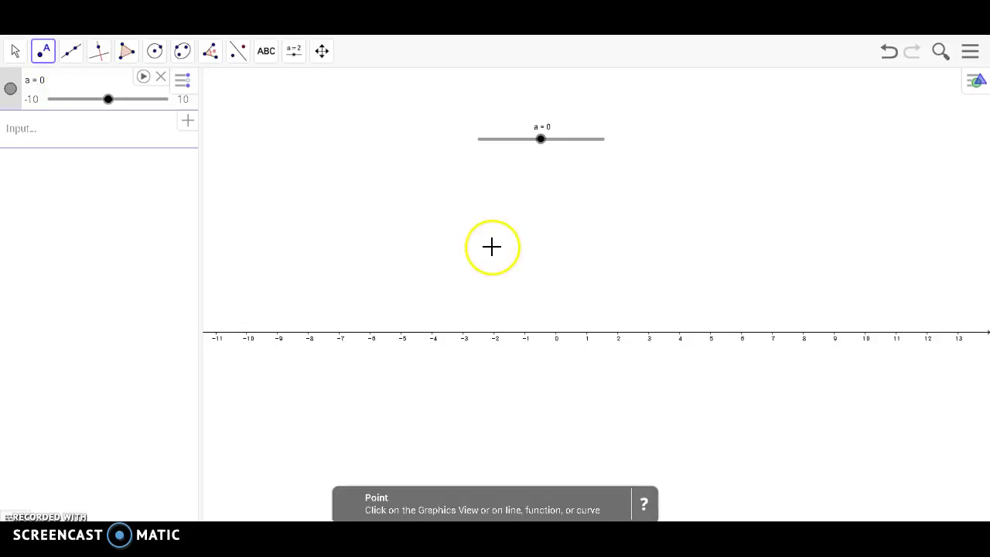
{"action": "left_click", "coordinate": [529, 266]}
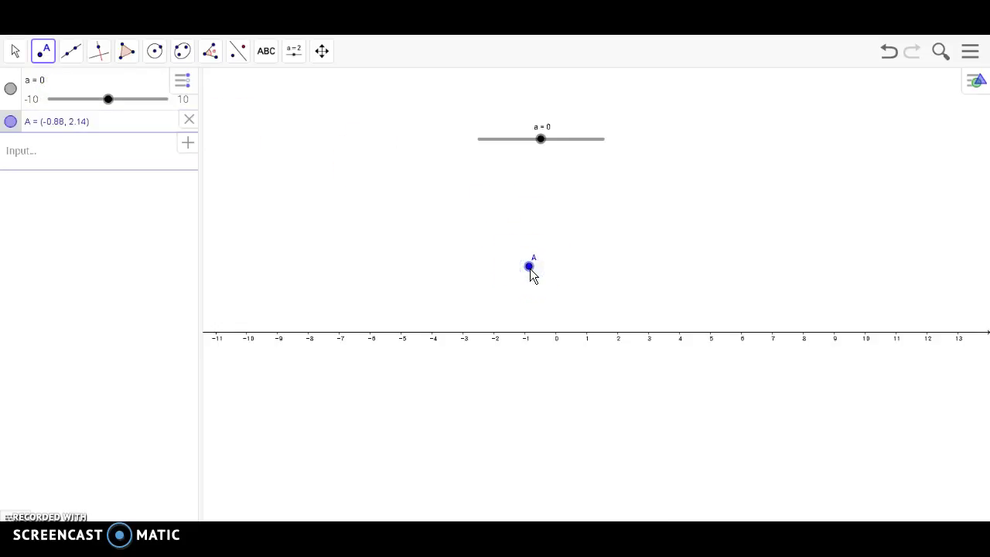
{"action": "left_click", "coordinate": [17, 44]}
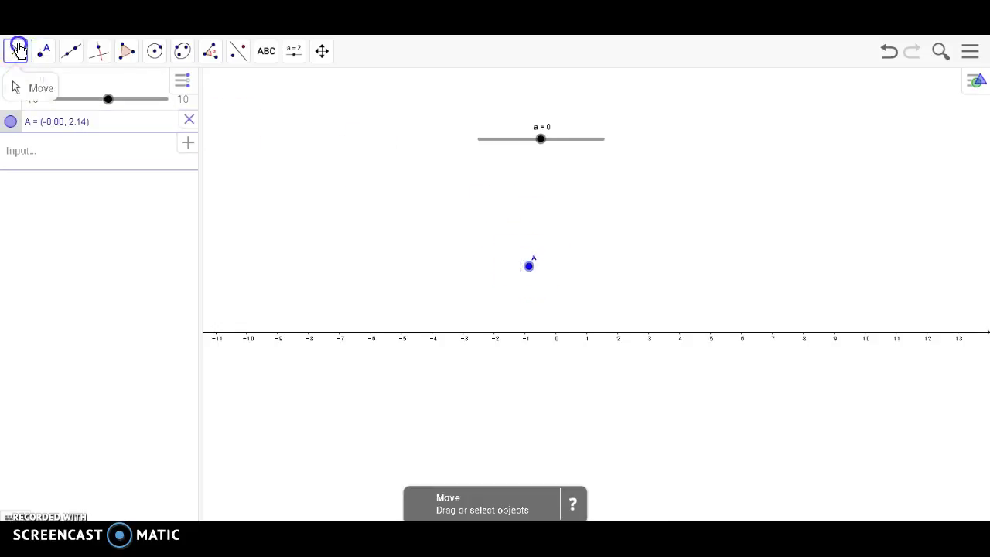
{"action": "left_click", "coordinate": [10, 226]}
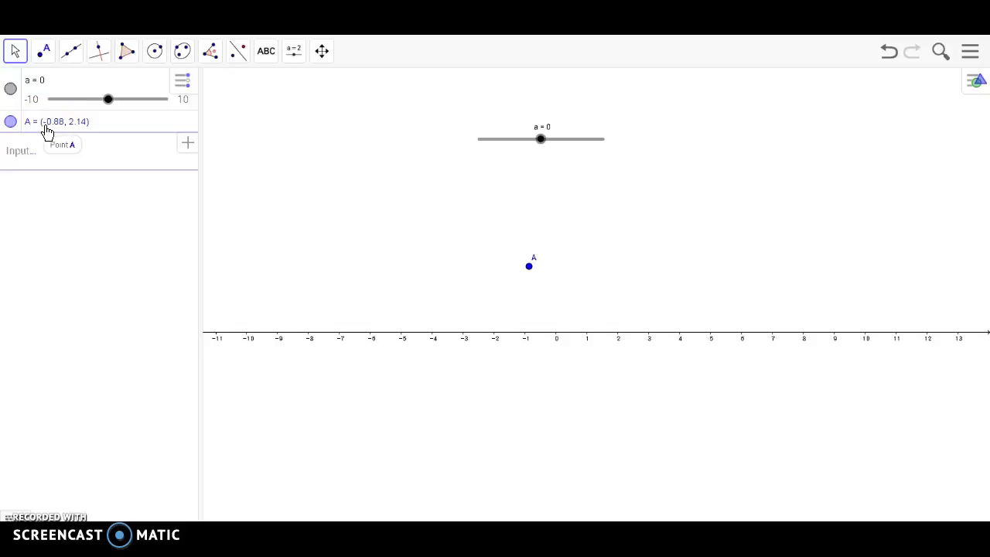
Step: Redefine point A as (a, 1) and test the link by moving the slider to a = -2
{"action": "left_click", "coordinate": [60, 124]}
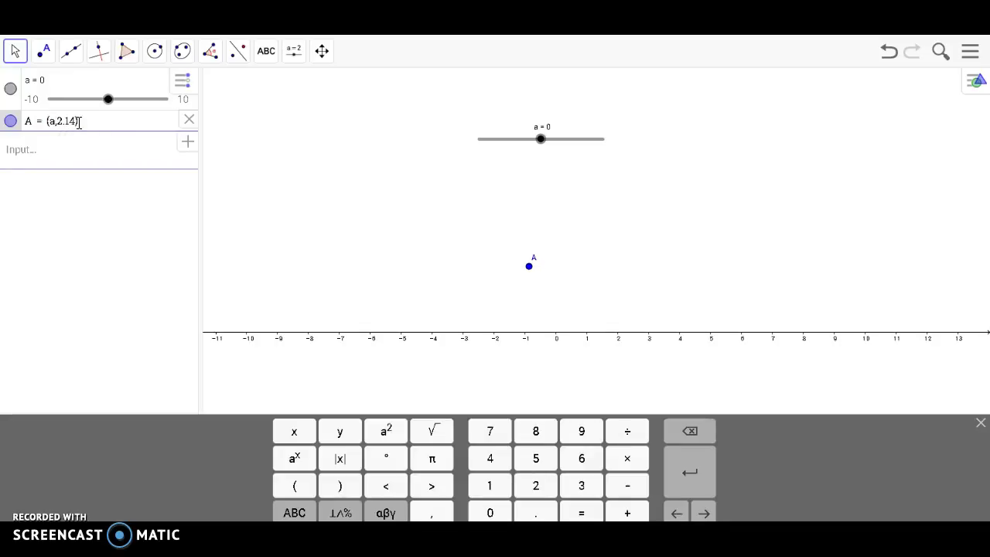
{"action": "left_click", "coordinate": [75, 118]}
{"action": "key", "text": "BackSpace"}
{"action": "key", "text": "BackSpace"}
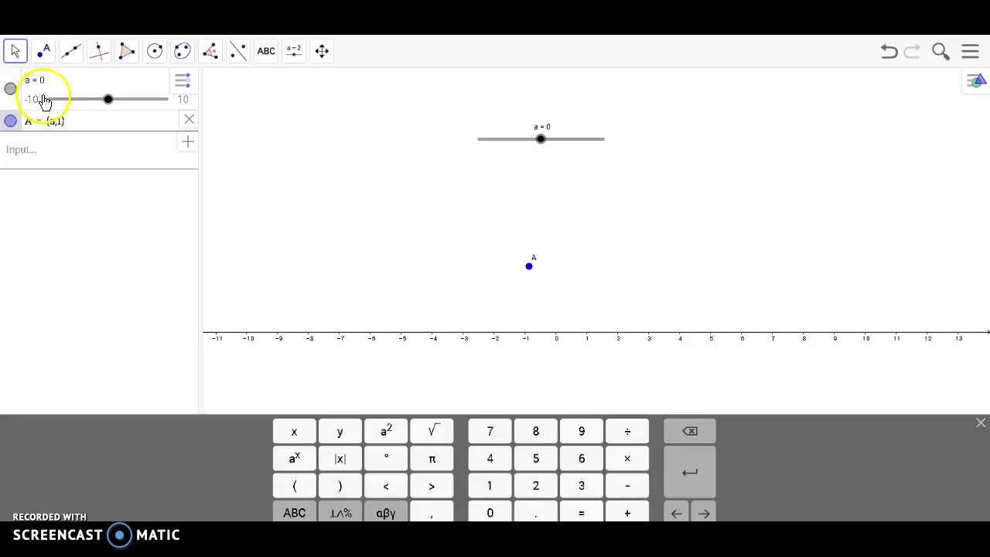
{"action": "type", "text": "1"}
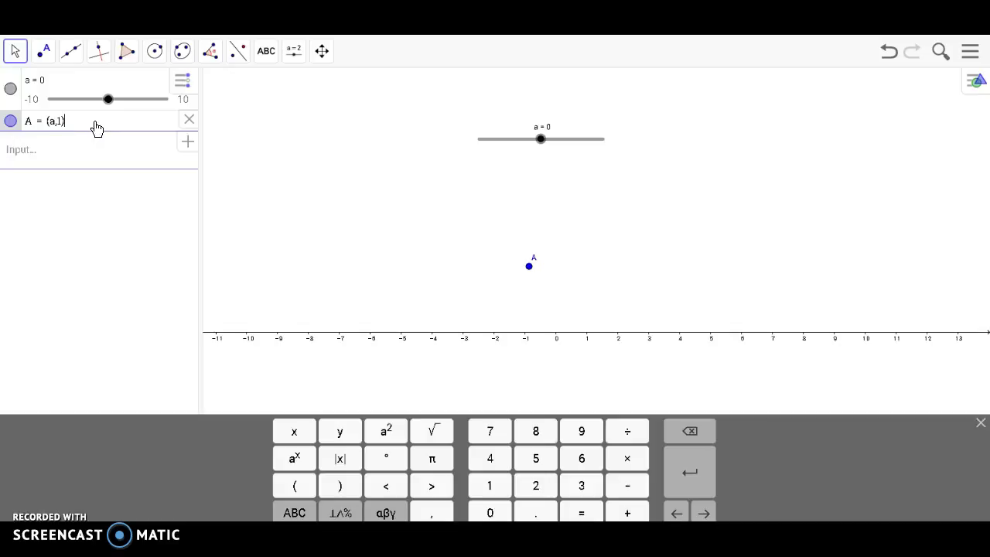
{"action": "key", "text": "Return"}
{"action": "left_click", "coordinate": [526, 155]}
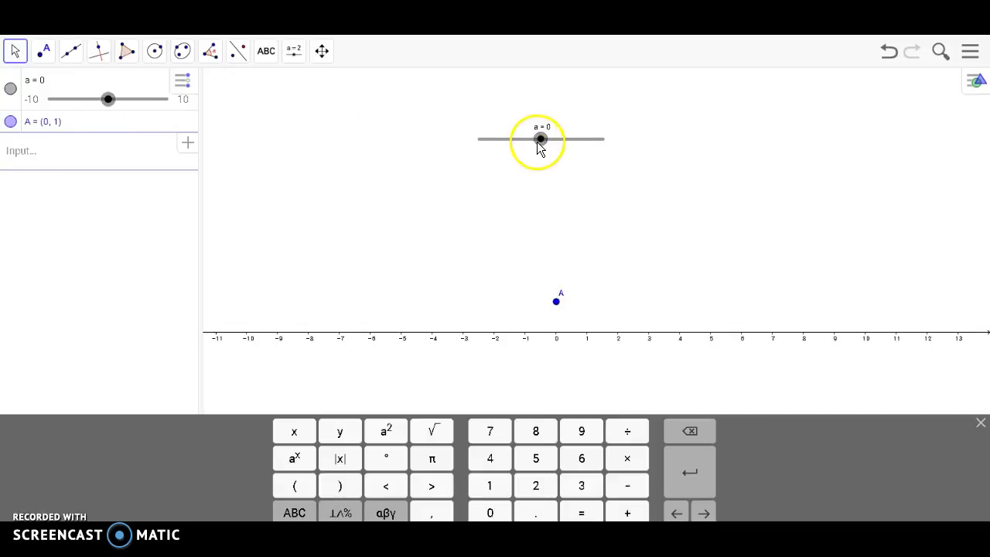
{"action": "mouse_move", "coordinate": [540, 147]}
{"action": "left_mouse_down"}
{"action": "mouse_move", "coordinate": [497, 147]}
{"action": "mouse_move", "coordinate": [591, 149]}
{"action": "mouse_move", "coordinate": [503, 155]}
{"action": "mouse_move", "coordinate": [590, 146]}
{"action": "mouse_move", "coordinate": [529, 154]}
{"action": "left_mouse_up"}
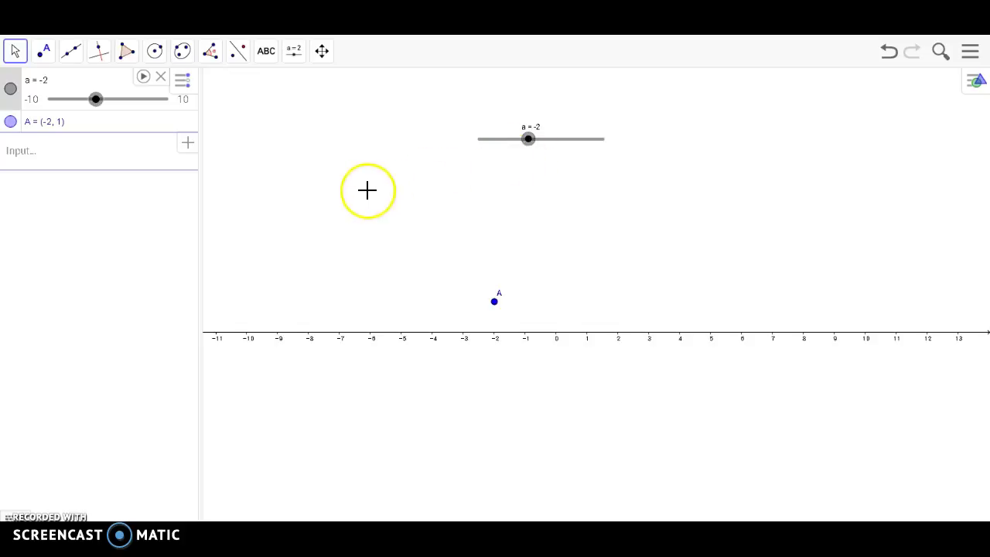
Step: Add a second point B above the number line and set its coordinates to (0, 1)
{"action": "left_click", "coordinate": [38, 64]}
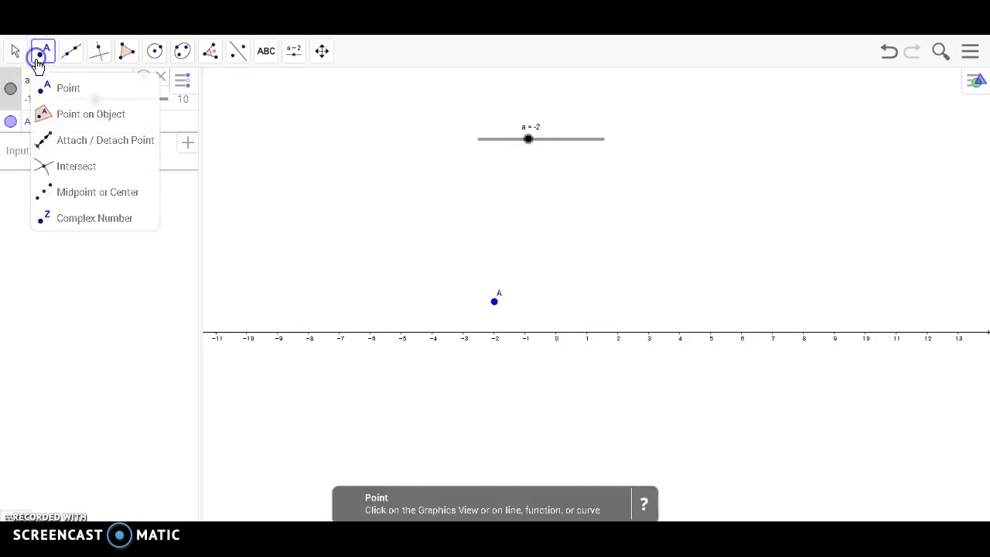
{"action": "left_click", "coordinate": [55, 86]}
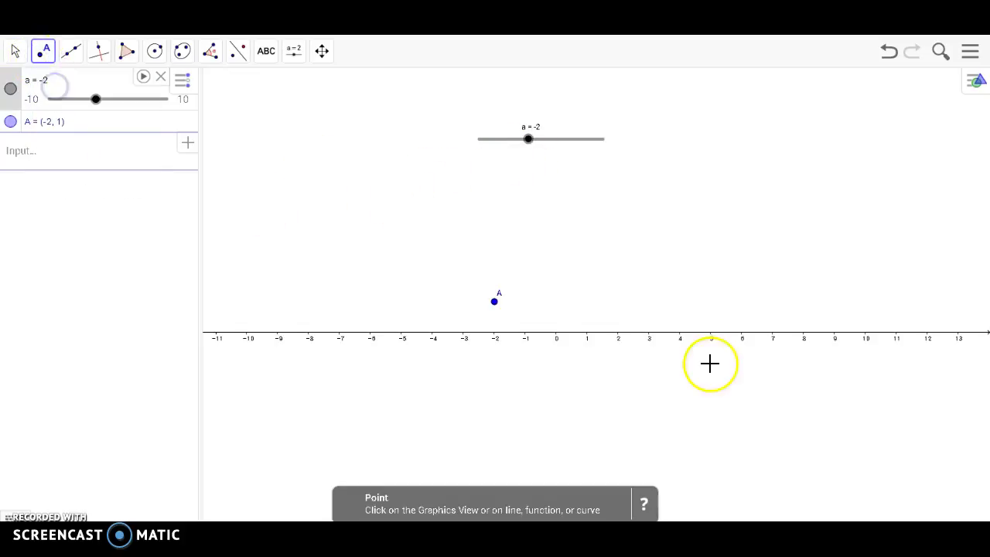
{"action": "left_click", "coordinate": [599, 299]}
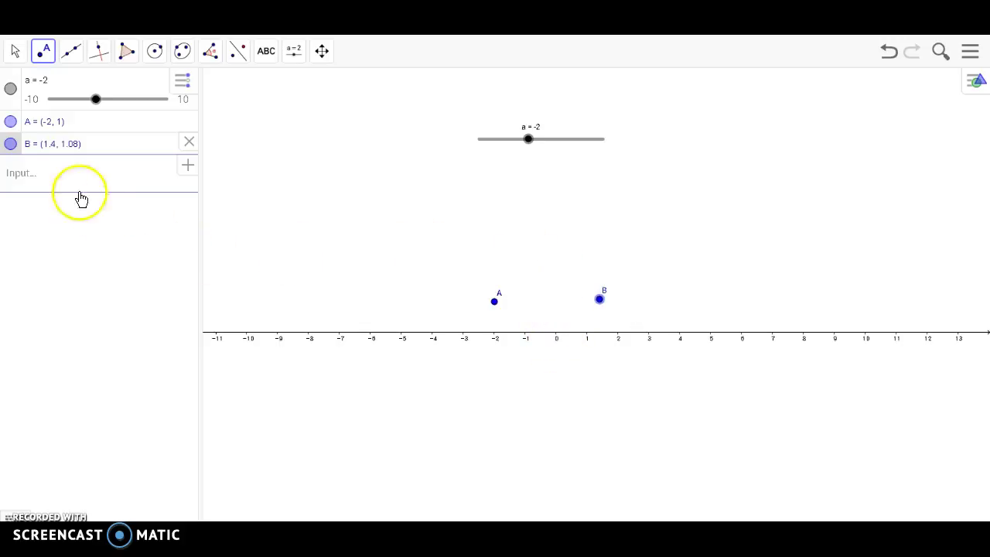
{"action": "left_click", "coordinate": [57, 142]}
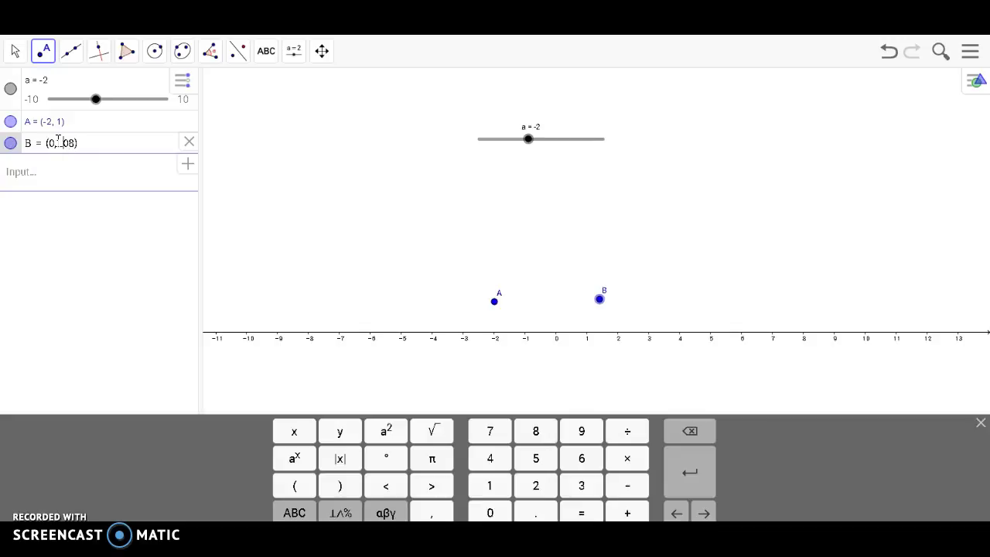
{"action": "key", "text": "Return"}
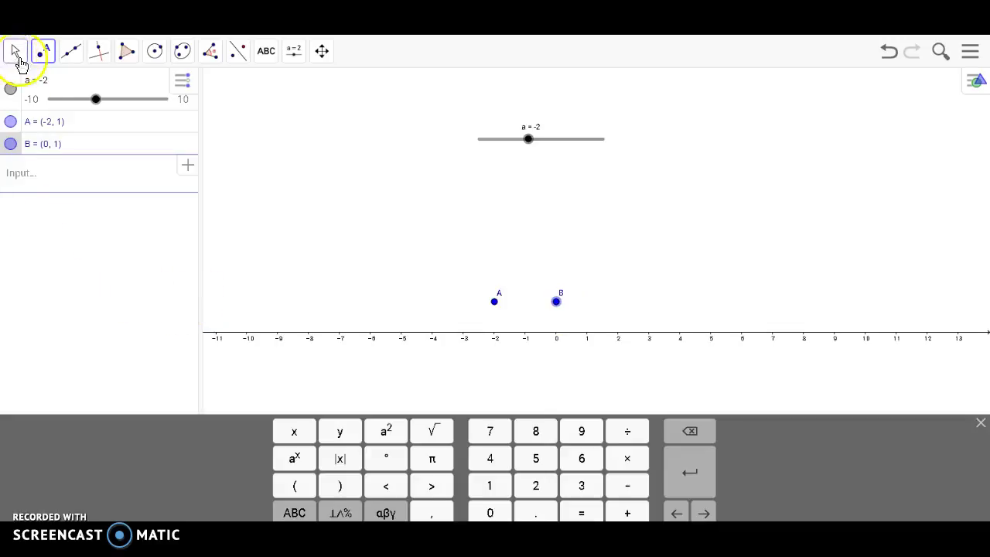
Step: Draw a vector starting at point B and ending at point A
{"action": "left_click", "coordinate": [75, 60]}
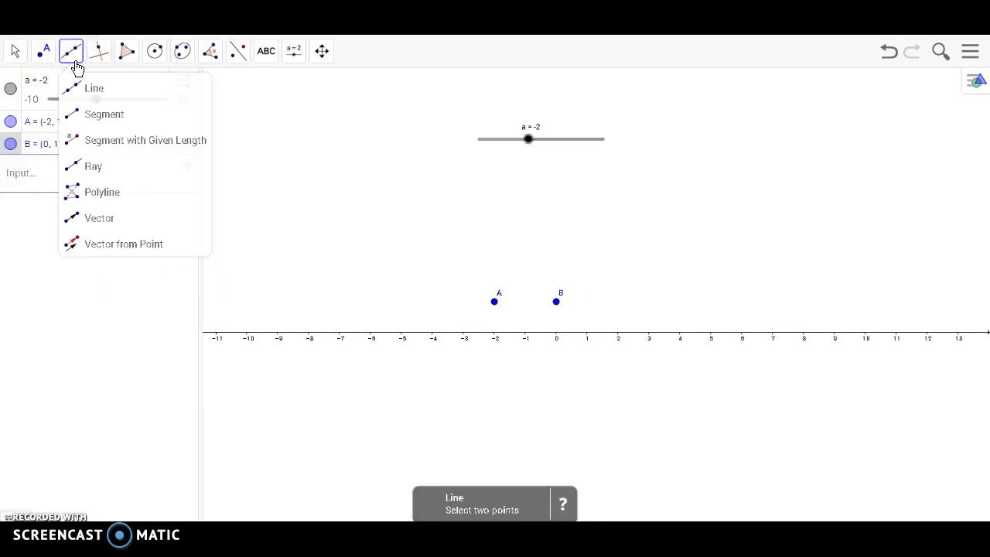
{"action": "left_click", "coordinate": [91, 218]}
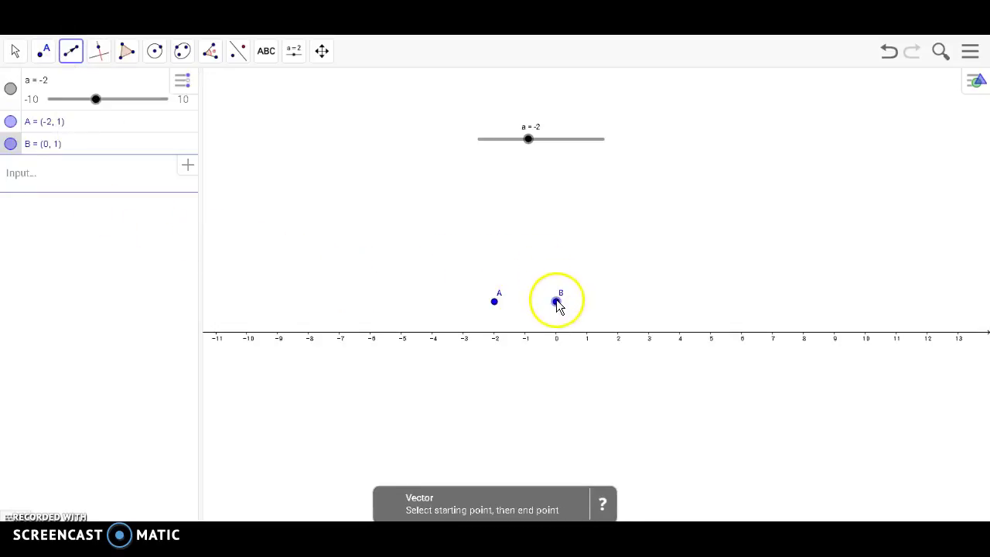
{"action": "left_click", "coordinate": [557, 301]}
{"action": "left_click", "coordinate": [494, 302]}
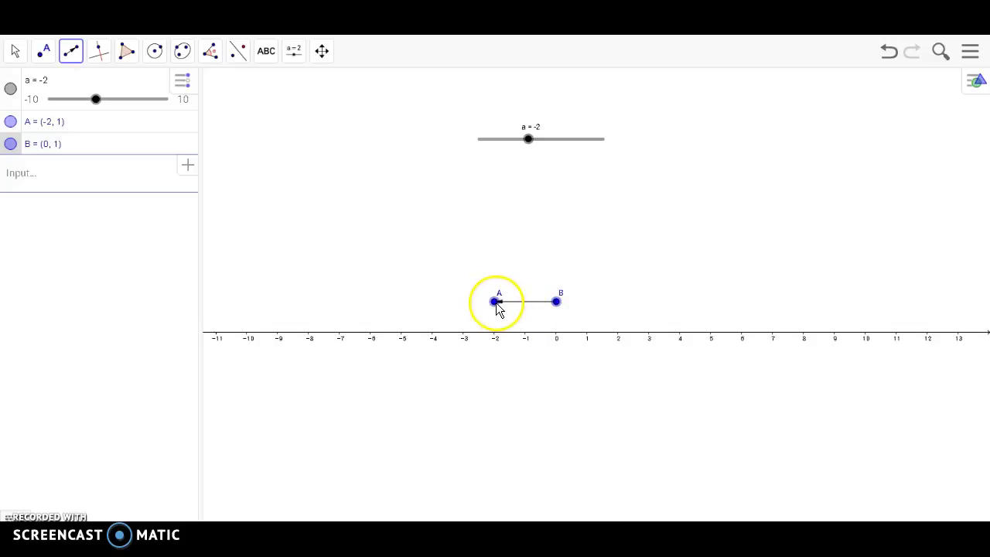
Step: Move the slider to a = 10 to stretch the vector along the number line
{"action": "left_click", "coordinate": [15, 51]}
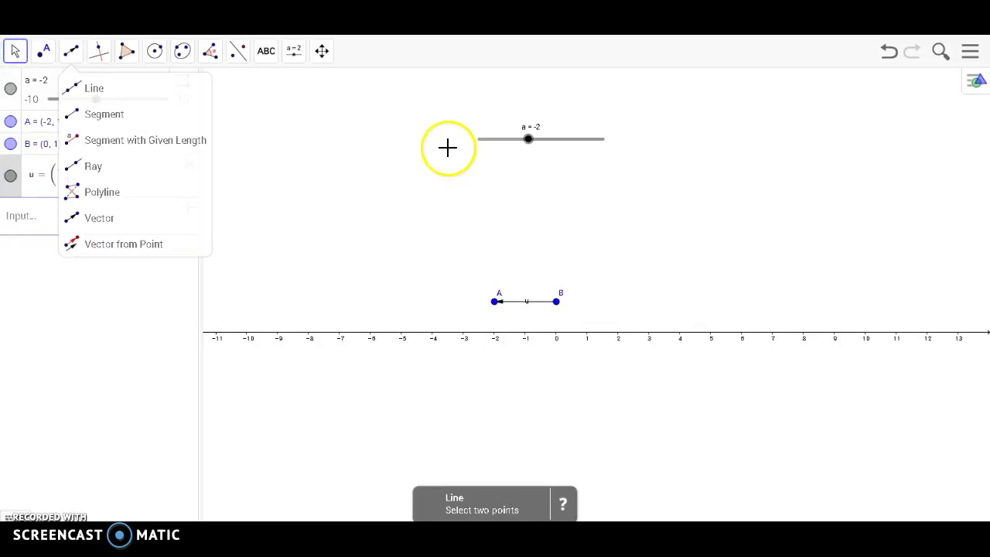
{"action": "left_click_drag", "start_coordinate": [525, 143], "coordinate": [627, 137]}
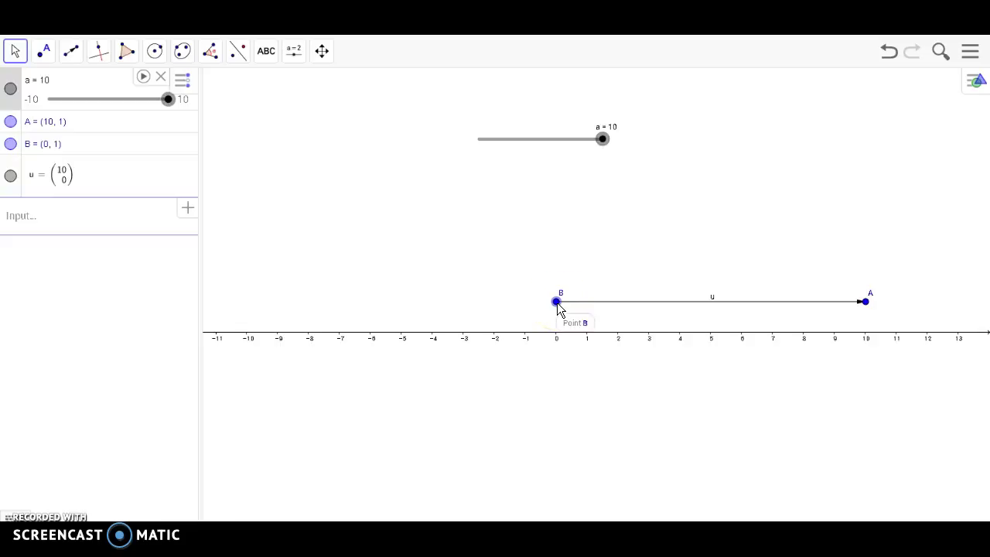
{"action": "left_click", "coordinate": [727, 192]}
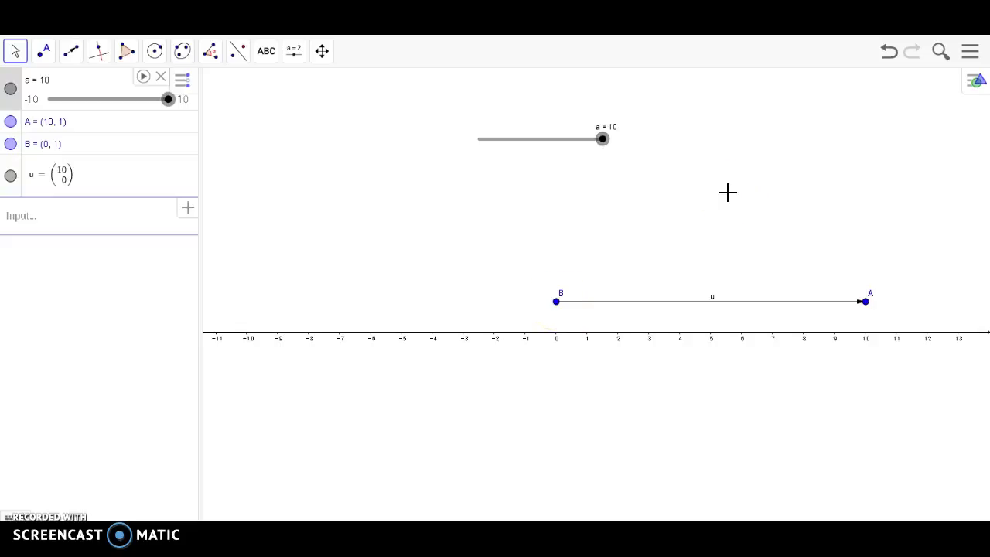